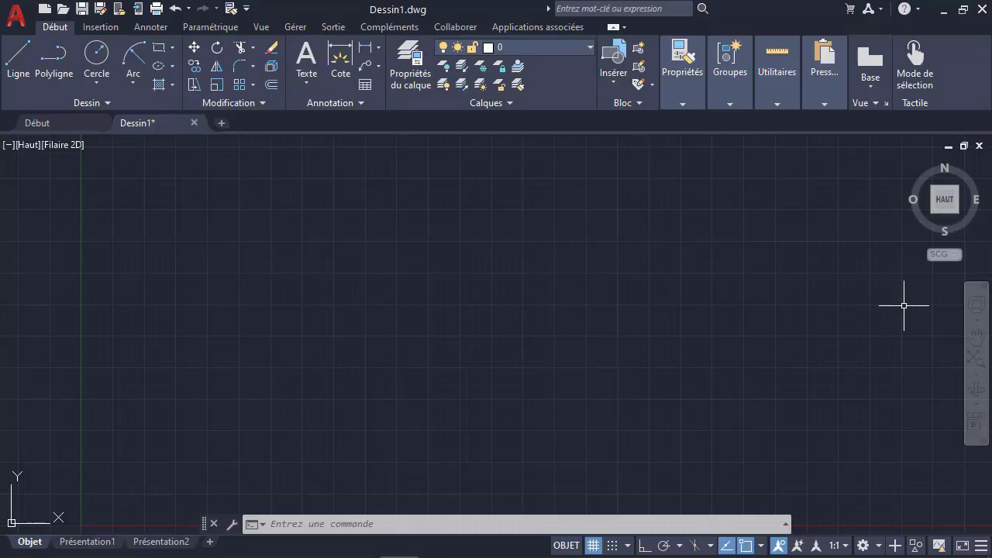
- Draw a rectangle with RECTANG by picking two opposite corners in the empty drawing
{"action": "left_click", "coordinate": [160, 48]}
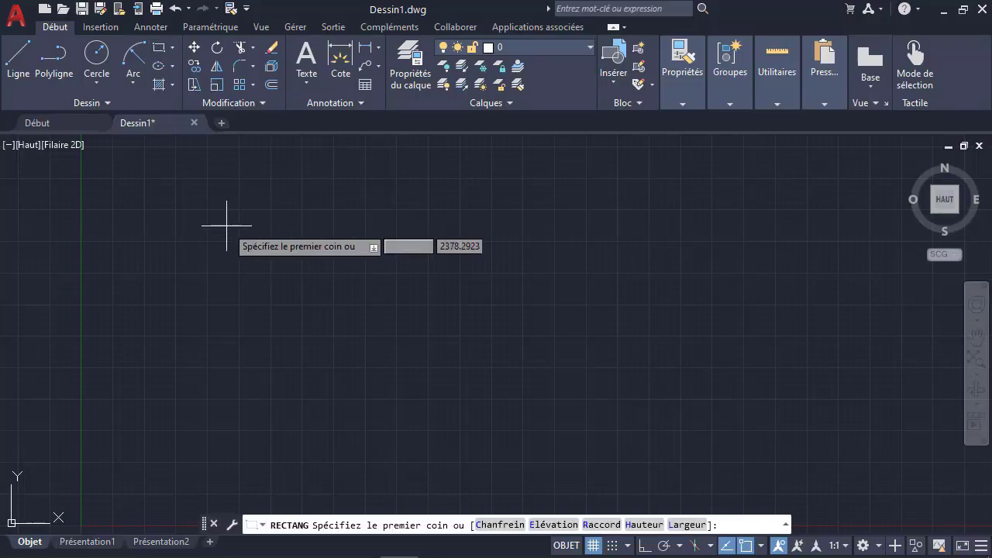
{"action": "left_click", "coordinate": [153, 205]}
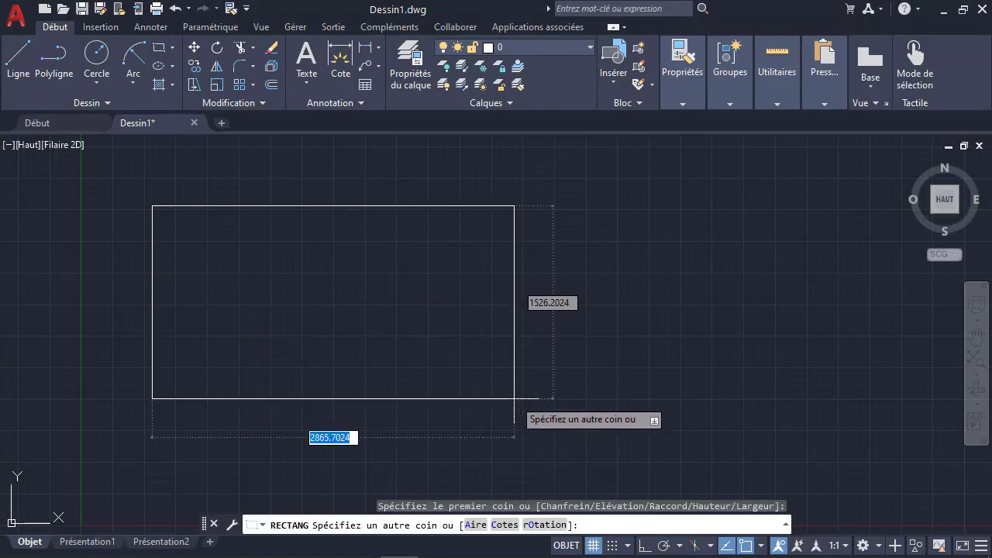
{"action": "left_click", "coordinate": [514, 398]}
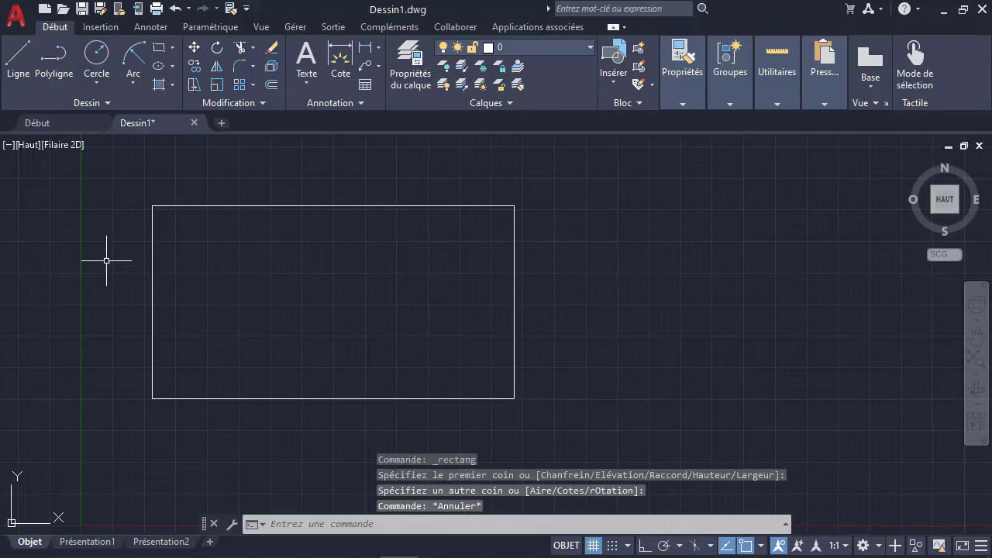
- Draw two lines over the rectangle's right and bottom edges, from the top-right to the bottom-left corner
{"action": "left_click", "coordinate": [18, 59]}
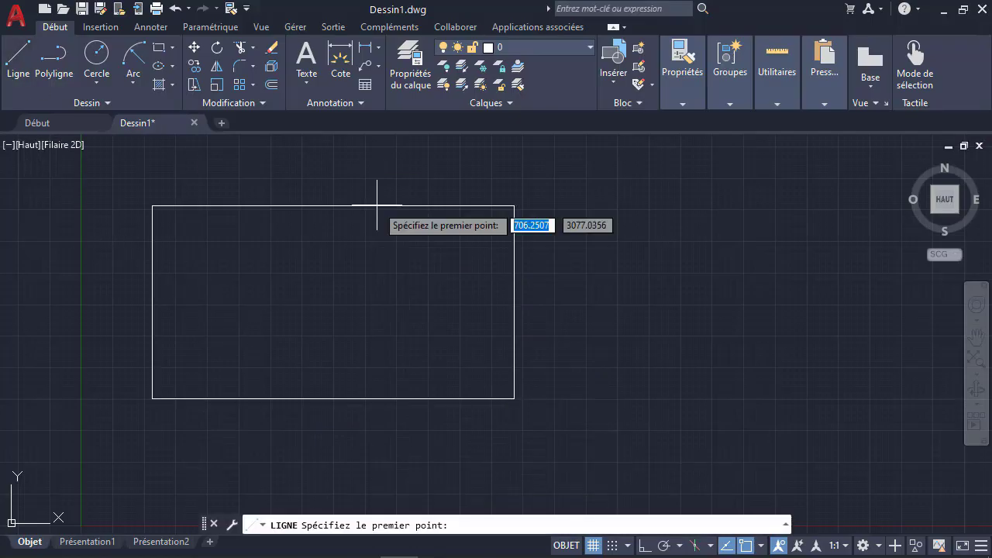
{"action": "left_click", "coordinate": [514, 205]}
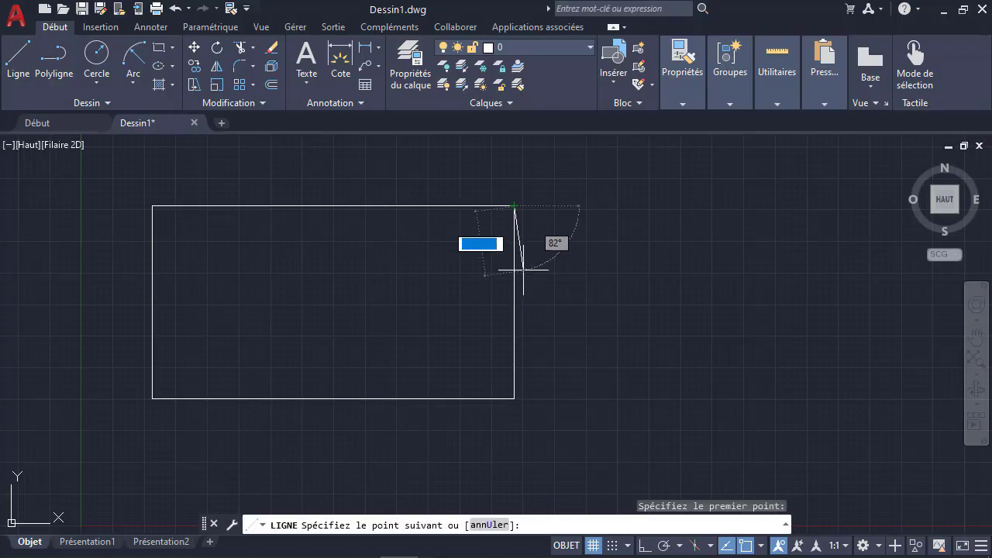
{"action": "left_click", "coordinate": [514, 399]}
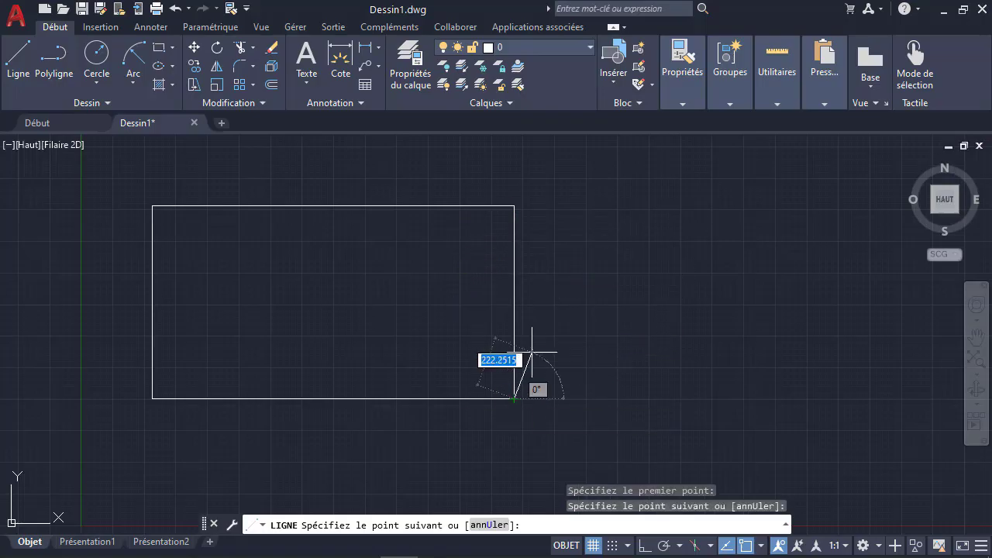
{"action": "left_click", "coordinate": [153, 399]}
{"action": "key", "text": "Escape"}
{"action": "middle_click_drag", "start_coordinate": [240, 318], "coordinate": [380, 321]}
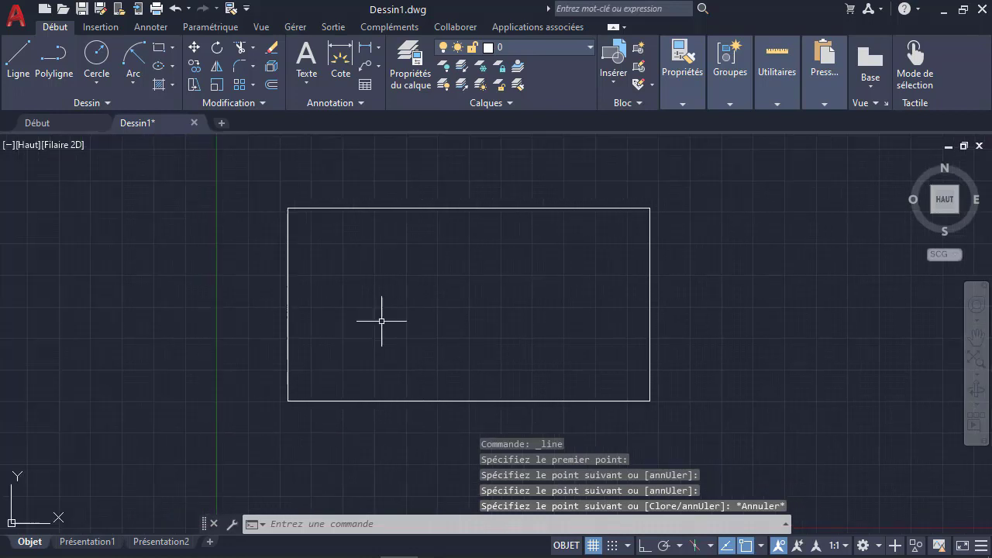
{"action": "left_click", "coordinate": [327, 208]}
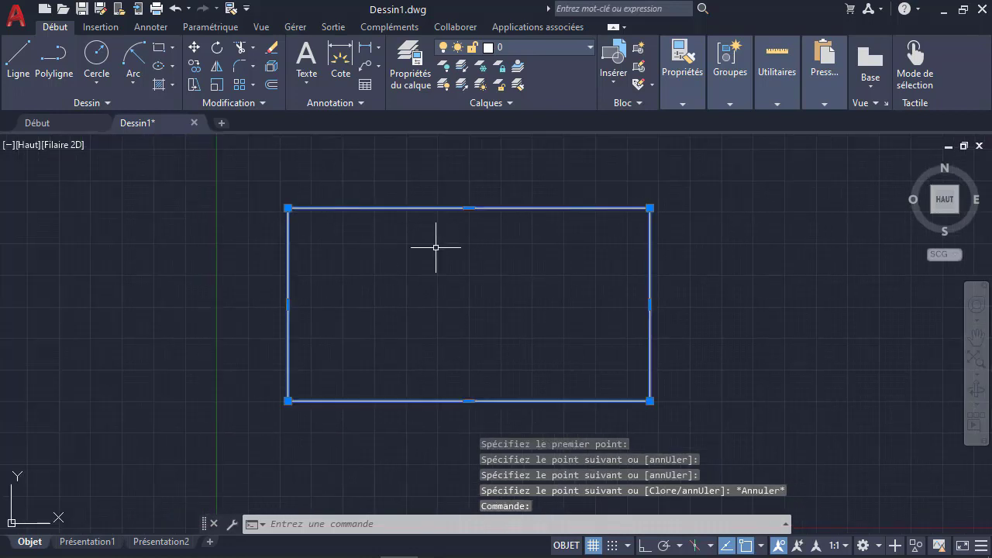
{"action": "key", "text": "Escape"}
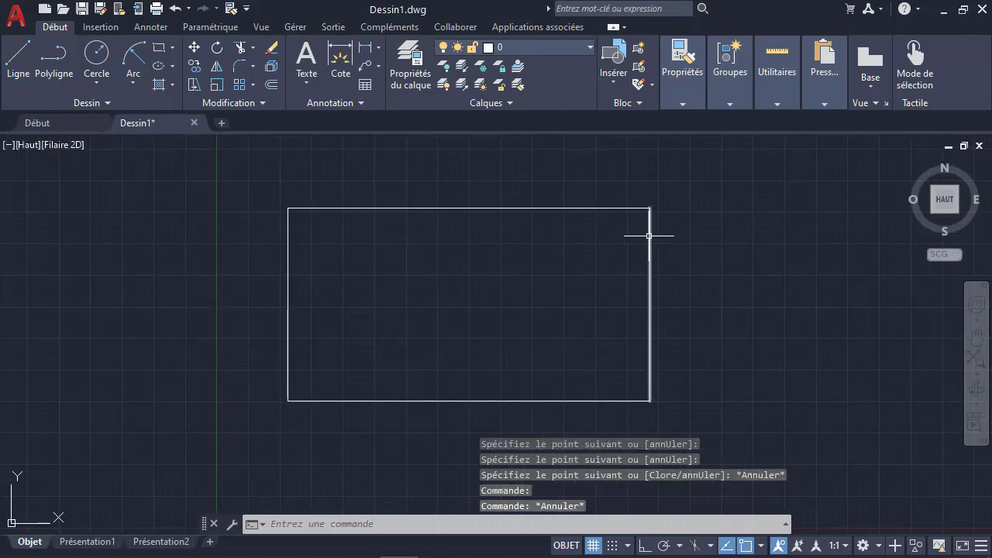
{"action": "left_click", "coordinate": [650, 235]}
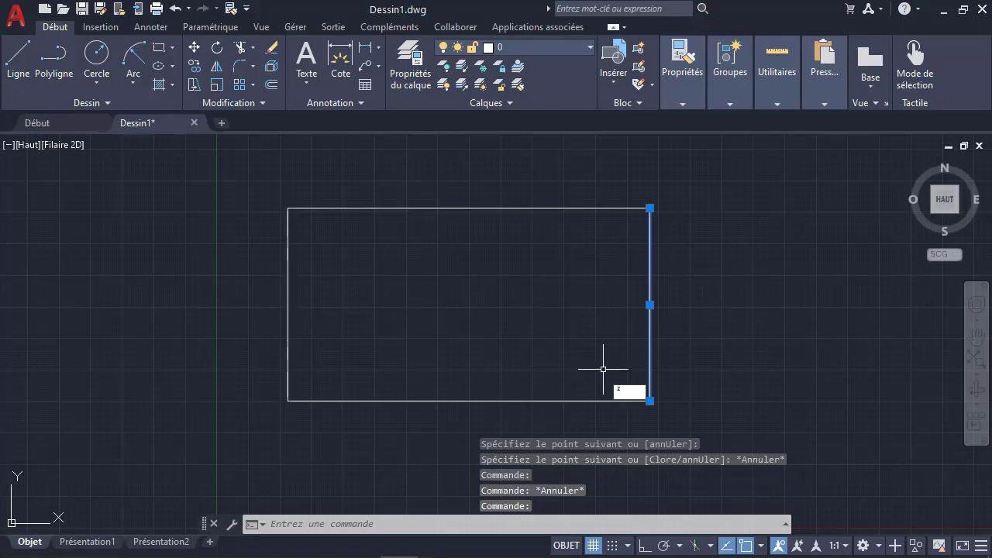
{"action": "key", "text": "Escape"}
{"action": "key", "text": "Escape"}
{"action": "left_click", "coordinate": [561, 401]}
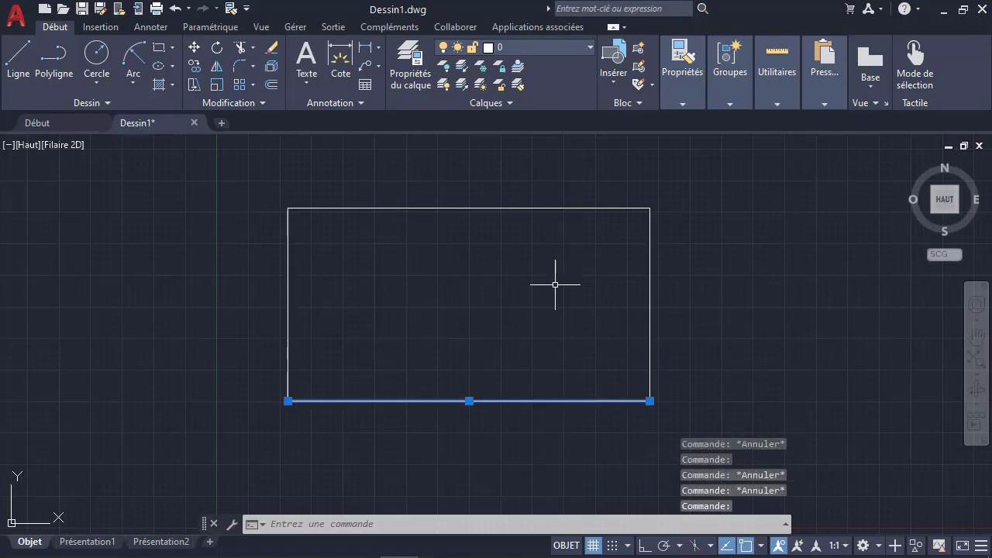
{"action": "key", "text": "Escape"}
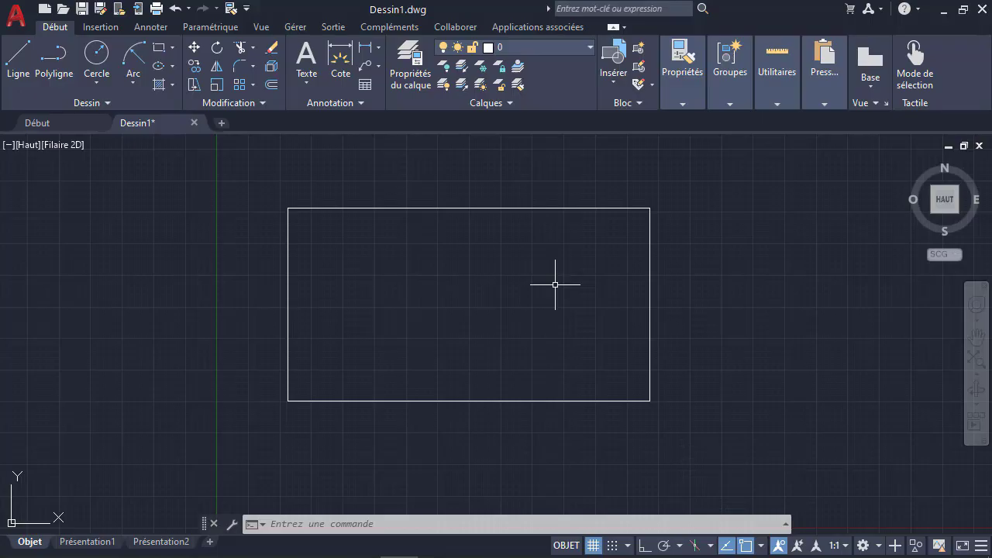
- Start Supprimer les doublons (EPURER) and window-select the rectangle with its two overlapping lines
{"action": "left_click", "coordinate": [257, 106]}
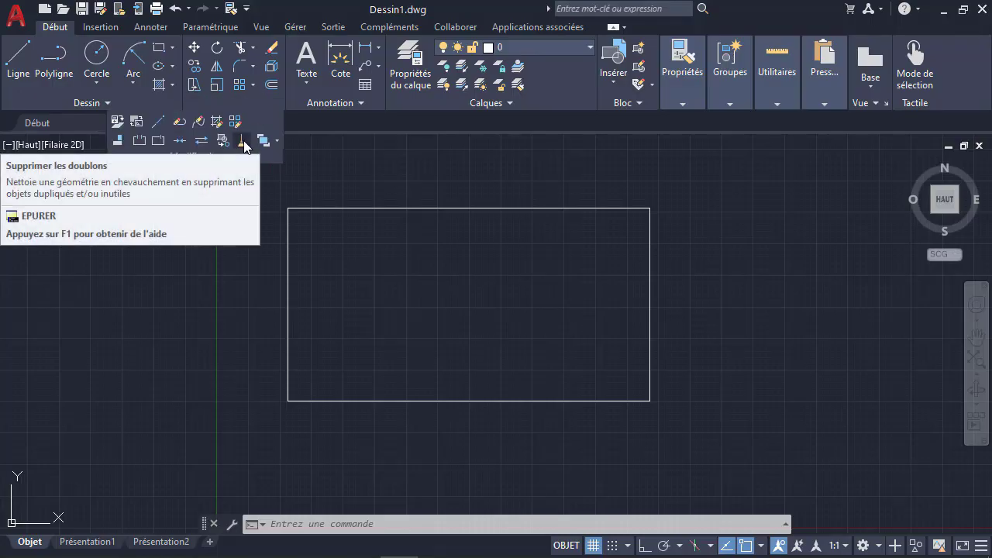
{"action": "left_click", "coordinate": [243, 143]}
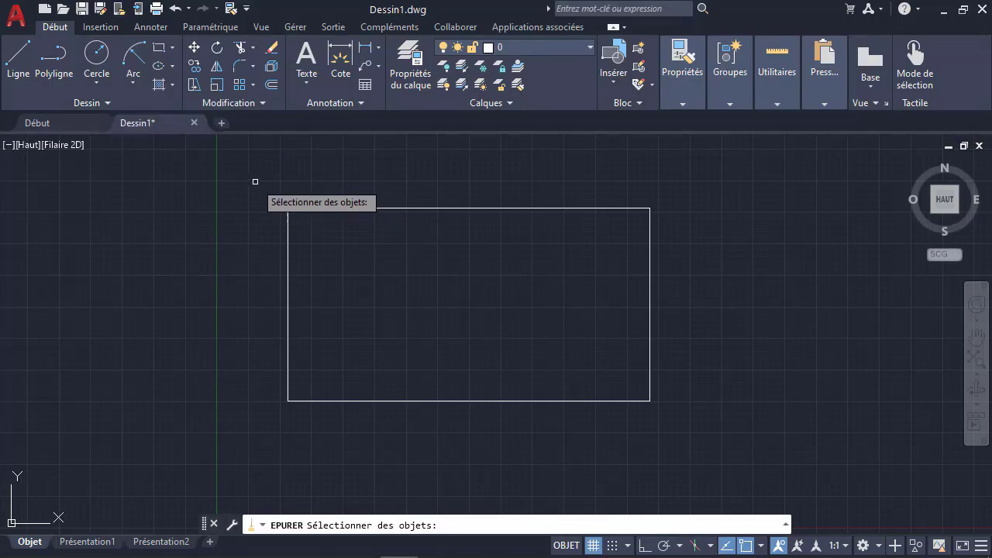
{"action": "left_click", "coordinate": [254, 181]}
{"action": "left_click", "coordinate": [702, 438]}
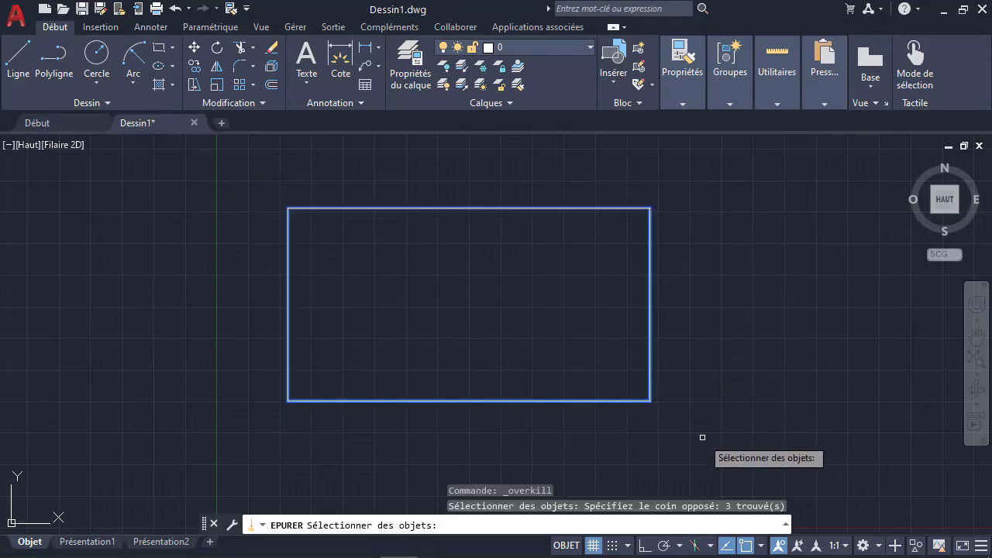
- Open the EPURER settings, then toggle Transparence and Type de ligne on and back off
{"action": "key", "text": "Return"}
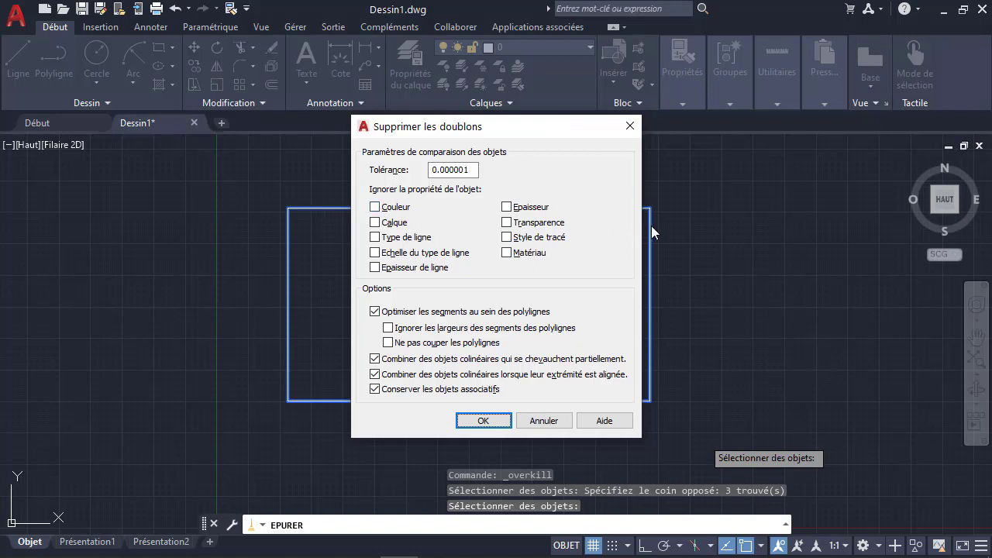
{"action": "left_click", "coordinate": [507, 224]}
{"action": "left_click", "coordinate": [385, 240]}
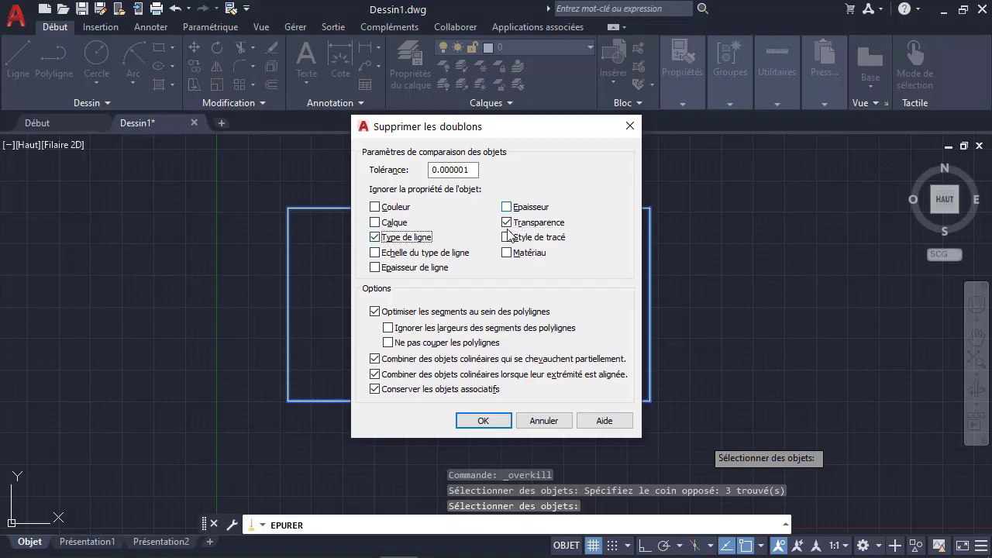
{"action": "left_click", "coordinate": [508, 224]}
{"action": "left_click", "coordinate": [386, 242]}
- Apply the cleanup and select the rectangle's edges to confirm it is one object
{"action": "left_click", "coordinate": [494, 420]}
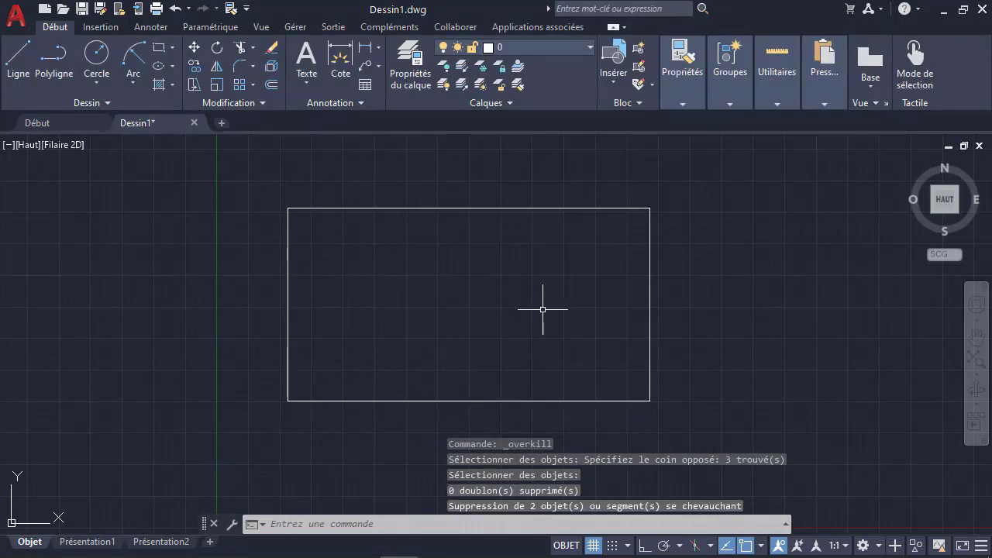
{"action": "left_click", "coordinate": [545, 207]}
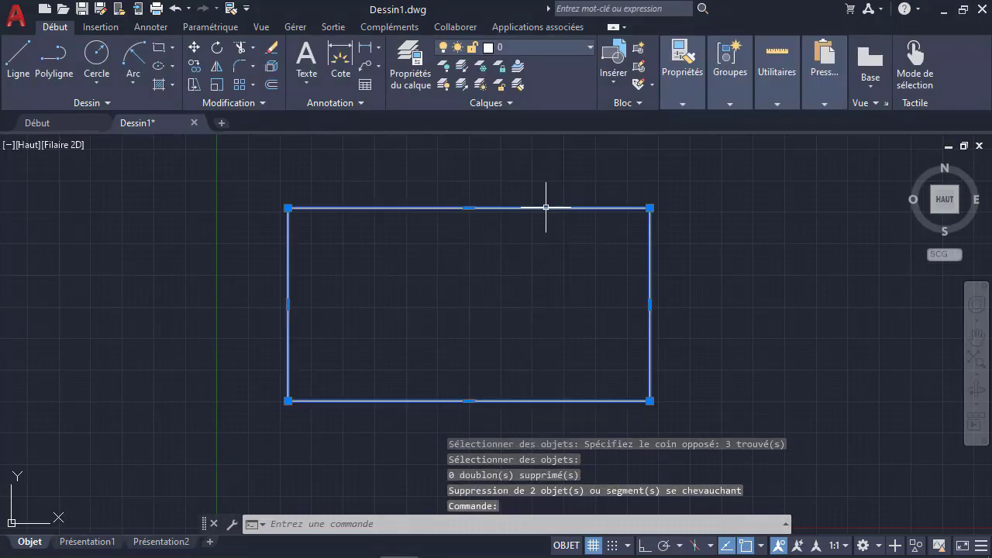
{"action": "key", "text": "Escape"}
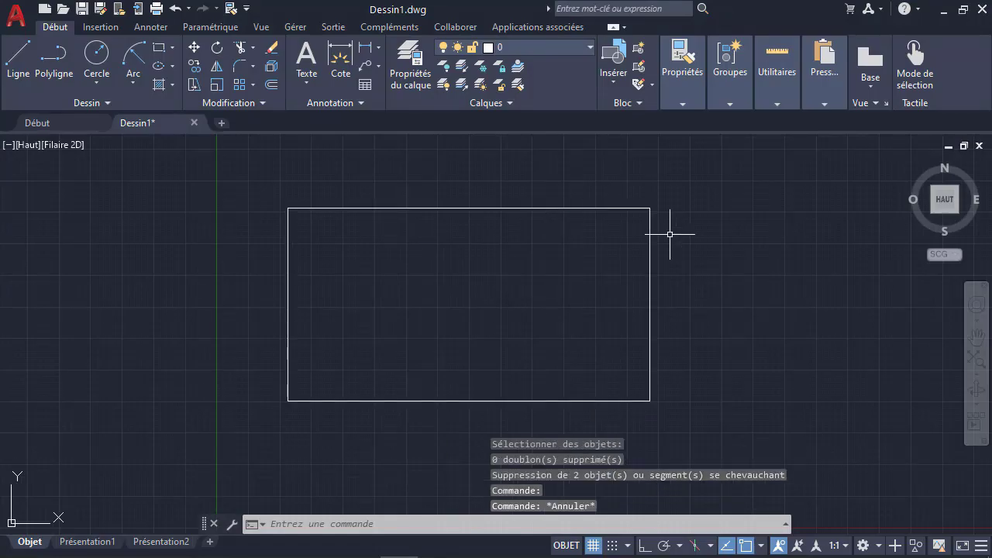
{"action": "left_click", "coordinate": [650, 233]}
{"action": "key", "text": "Escape"}
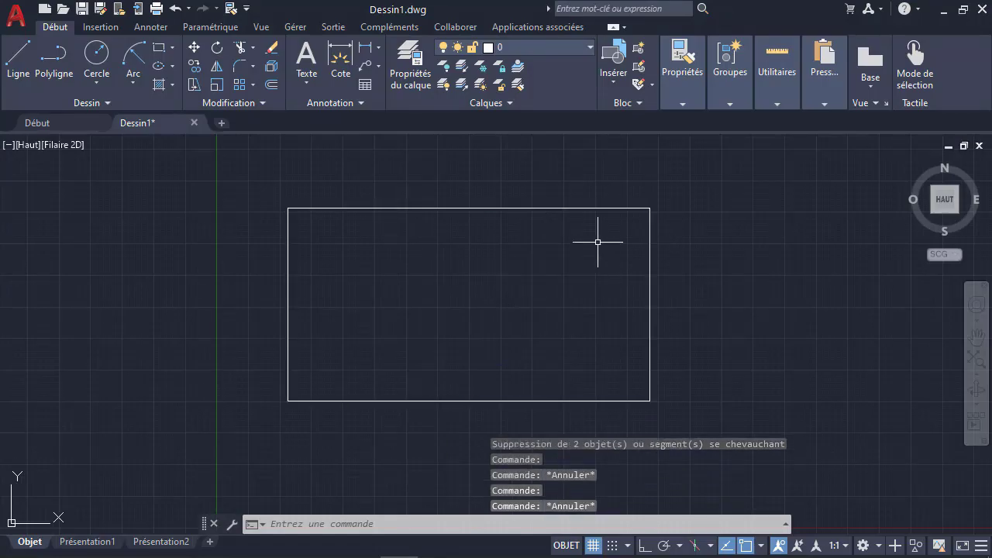
- Check for leftover lines around the rectangle, then pan it toward the left
{"action": "left_click", "coordinate": [618, 178]}
{"action": "key", "text": "Escape"}
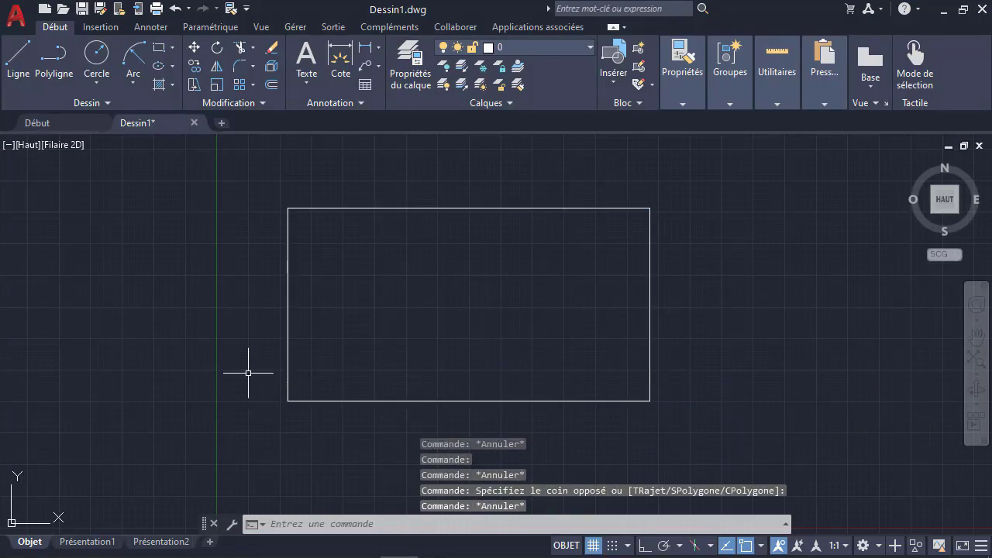
{"action": "left_click", "coordinate": [248, 369]}
{"action": "left_click", "coordinate": [683, 409]}
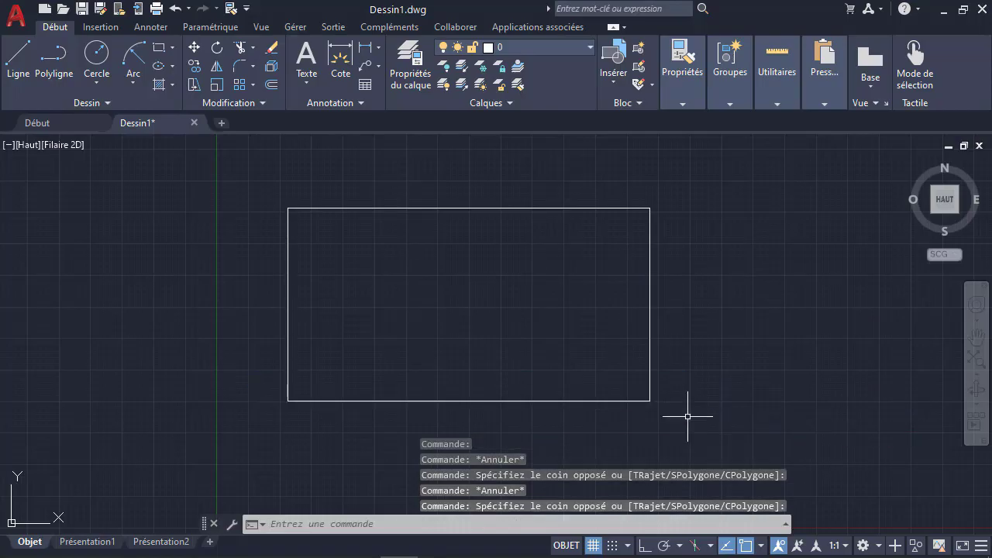
{"action": "key", "text": "Escape"}
{"action": "middle_click_drag", "start_coordinate": [760, 322], "coordinate": [416, 333]}
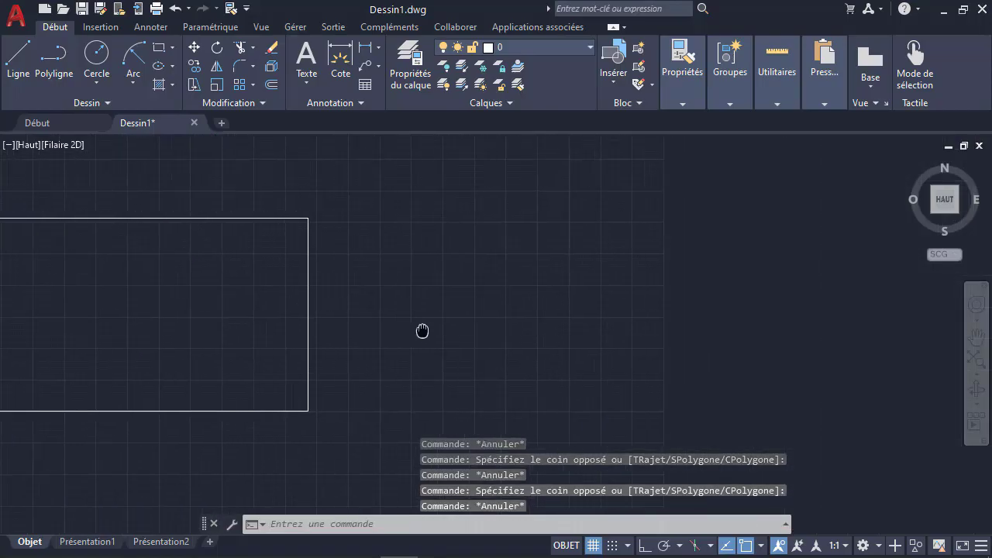
- Draw a circle to the right of the rectangle
{"action": "left_click", "coordinate": [134, 83]}
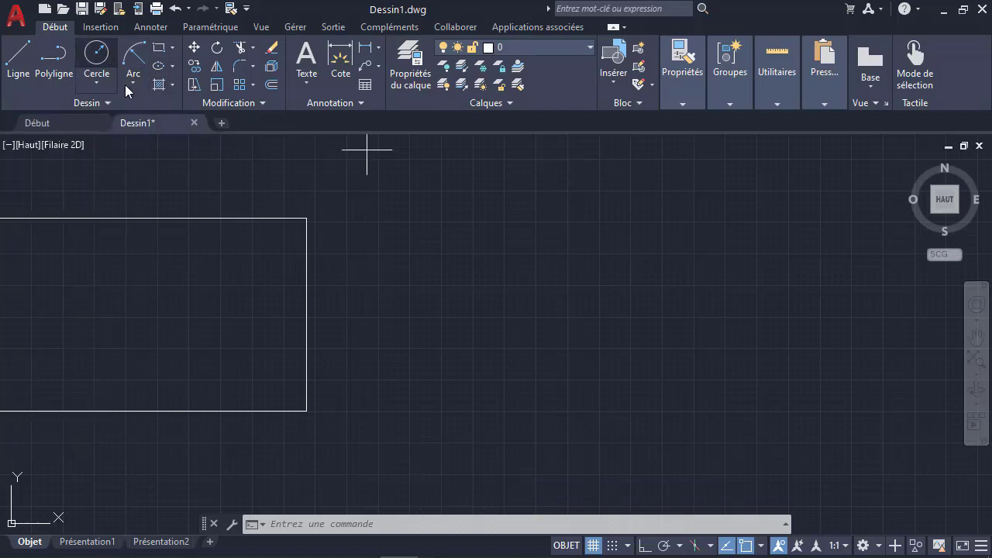
{"action": "left_click", "coordinate": [98, 56]}
{"action": "left_click", "coordinate": [570, 320]}
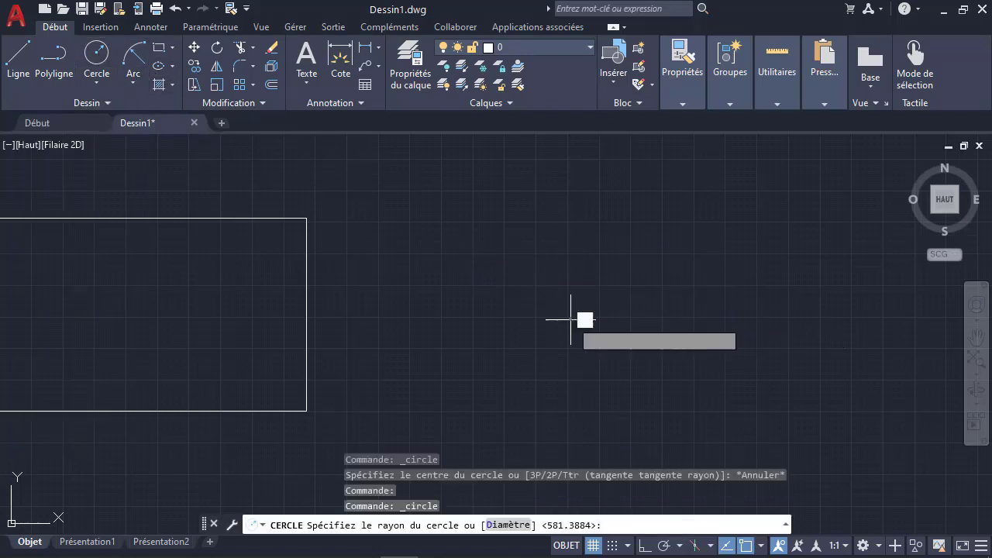
{"action": "left_click", "coordinate": [497, 251]}
{"action": "key", "text": "Escape"}
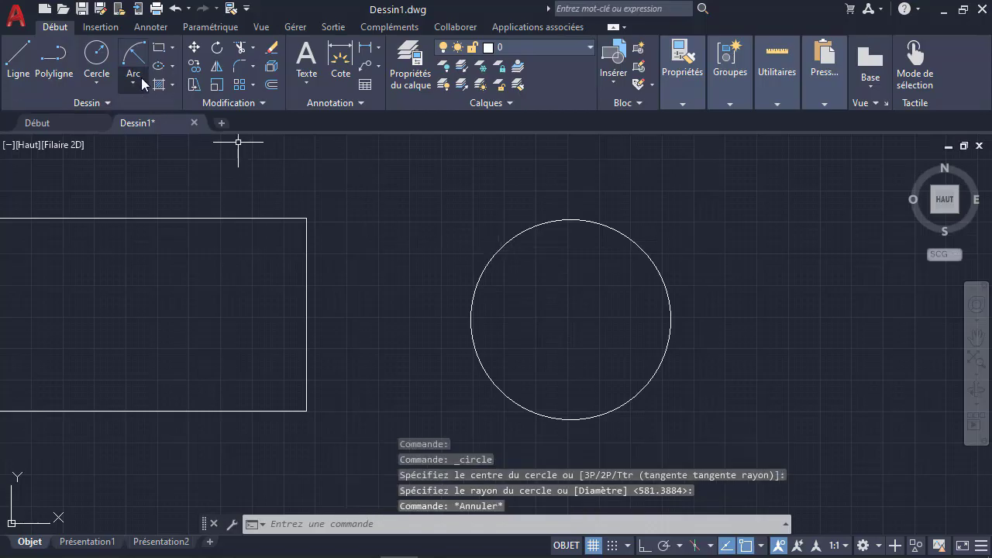
- Draw a Départ, fin, rayon arc from the circle's left to right quadrant with the same radius
{"action": "left_click", "coordinate": [134, 83]}
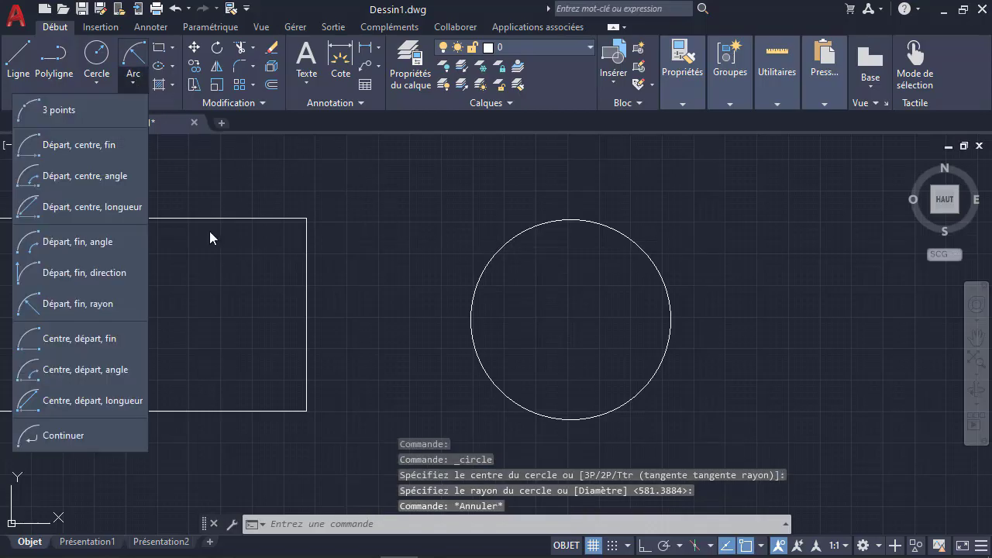
{"action": "left_click", "coordinate": [45, 307]}
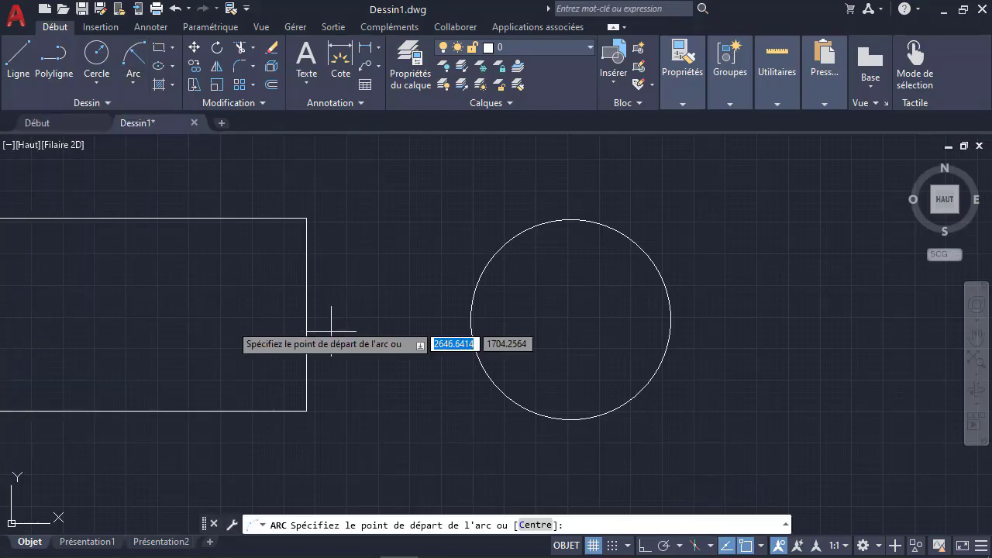
{"action": "left_click", "coordinate": [472, 319]}
{"action": "left_click", "coordinate": [671, 319]}
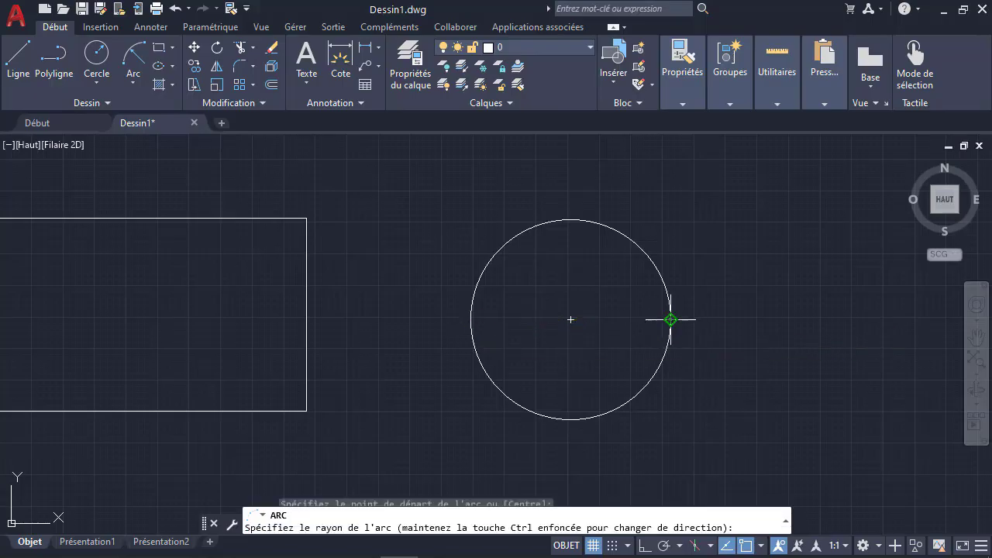
{"action": "left_click", "coordinate": [571, 320]}
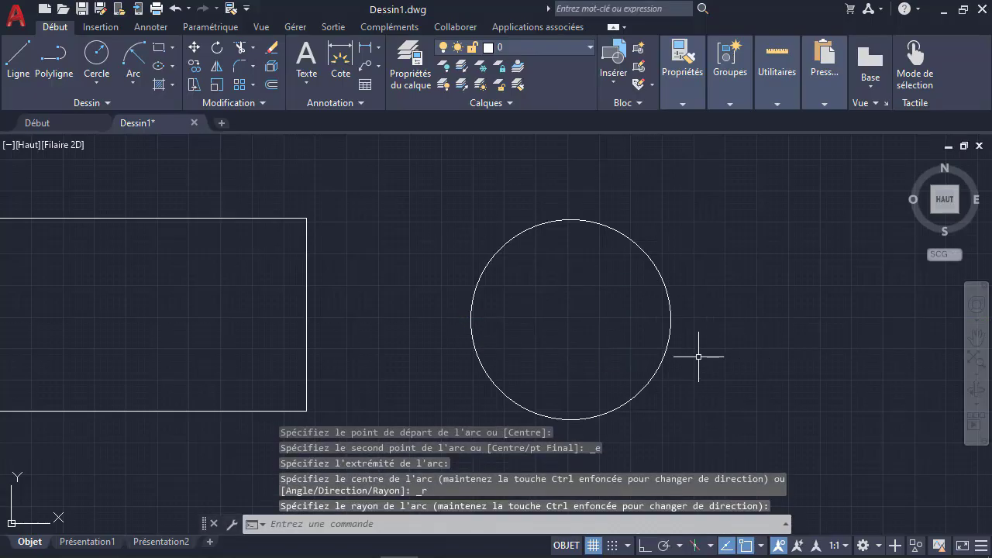
{"action": "key", "text": "Escape"}
- Select the arc and then the circle to compare the overlap
{"action": "left_click", "coordinate": [496, 376]}
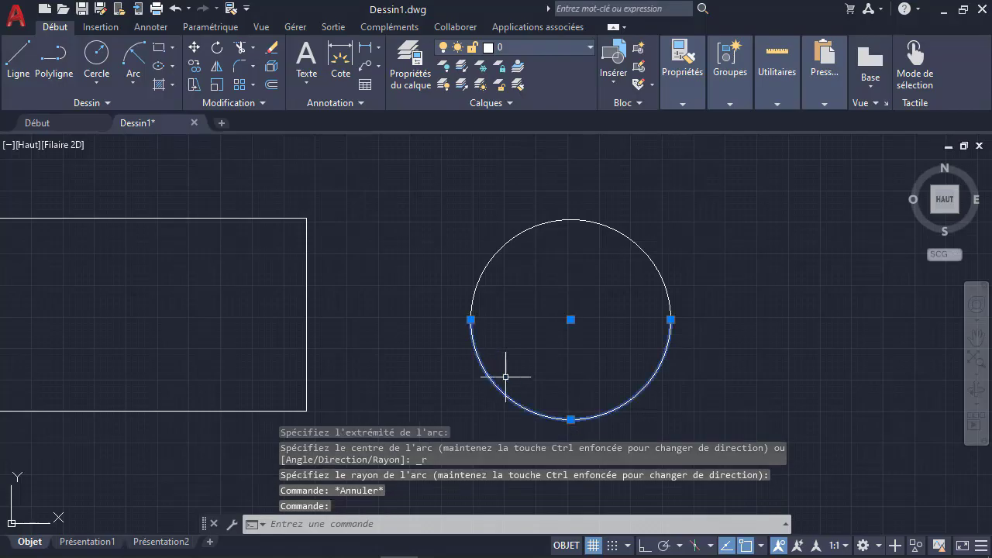
{"action": "key", "text": "Escape"}
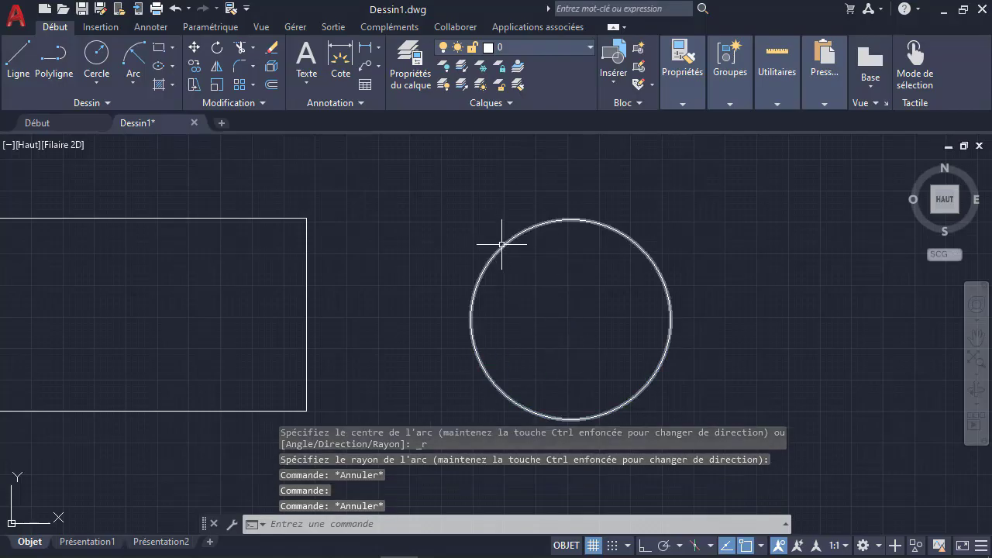
{"action": "left_click", "coordinate": [502, 245]}
{"action": "key", "text": "Escape"}
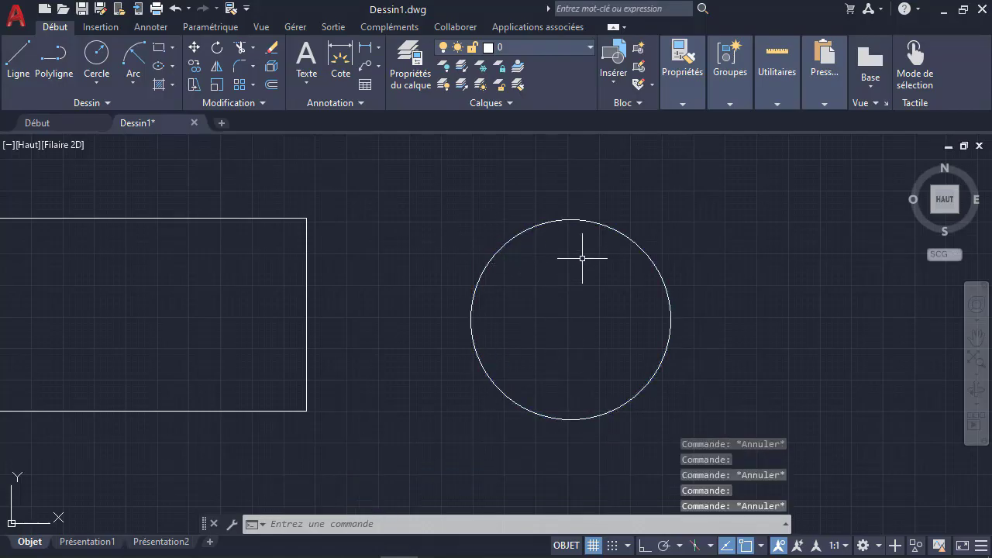
{"action": "middle_click_drag", "start_coordinate": [582, 258], "coordinate": [578, 230]}
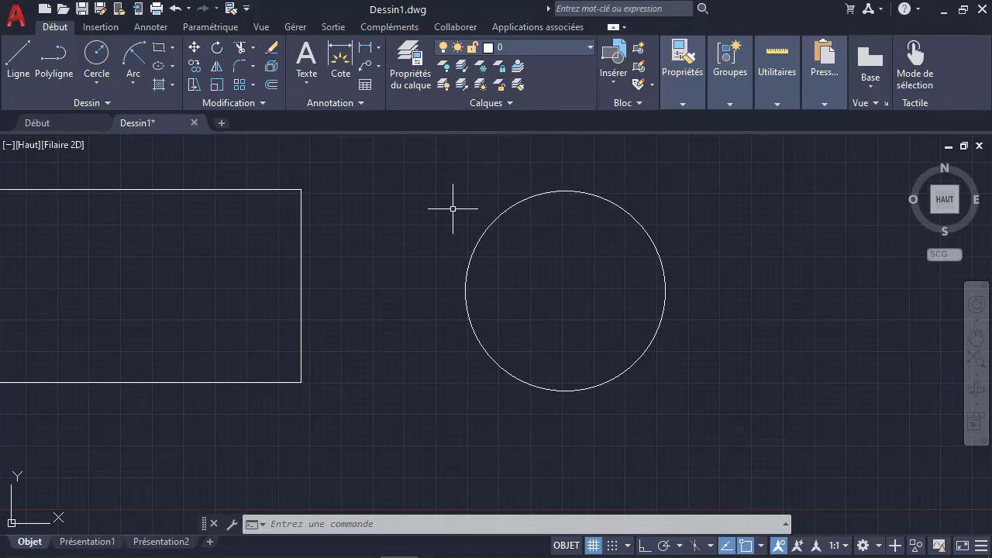
- Run EPURER on a window around the circle and arc, and confirm with OK
{"action": "type", "text": "EPURER"}
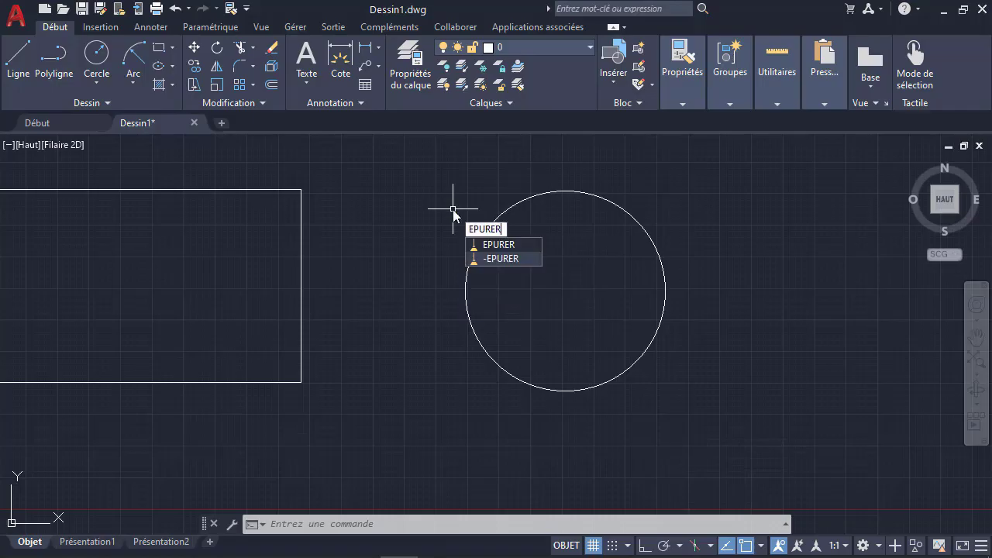
{"action": "key", "text": "Return"}
{"action": "left_click", "coordinate": [427, 160]}
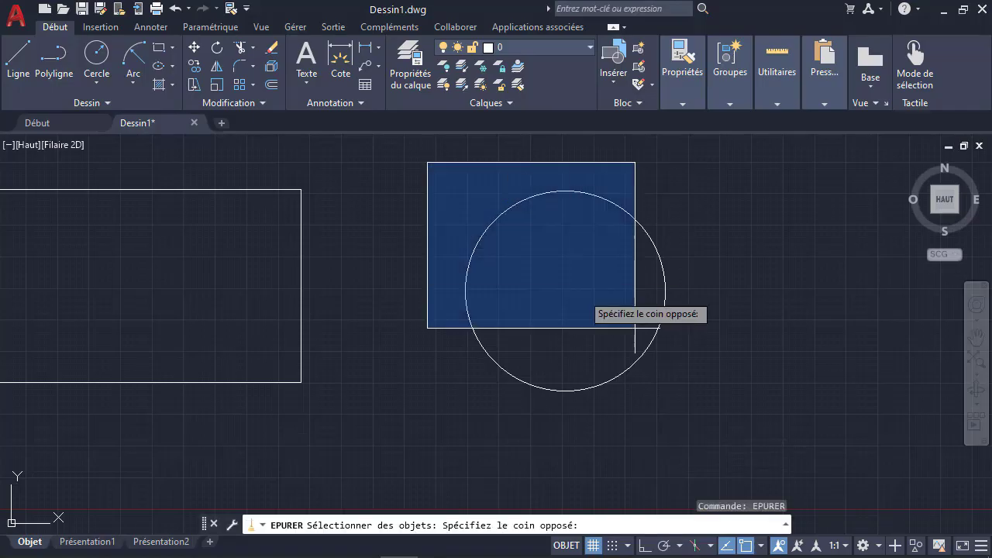
{"action": "left_click", "coordinate": [720, 422]}
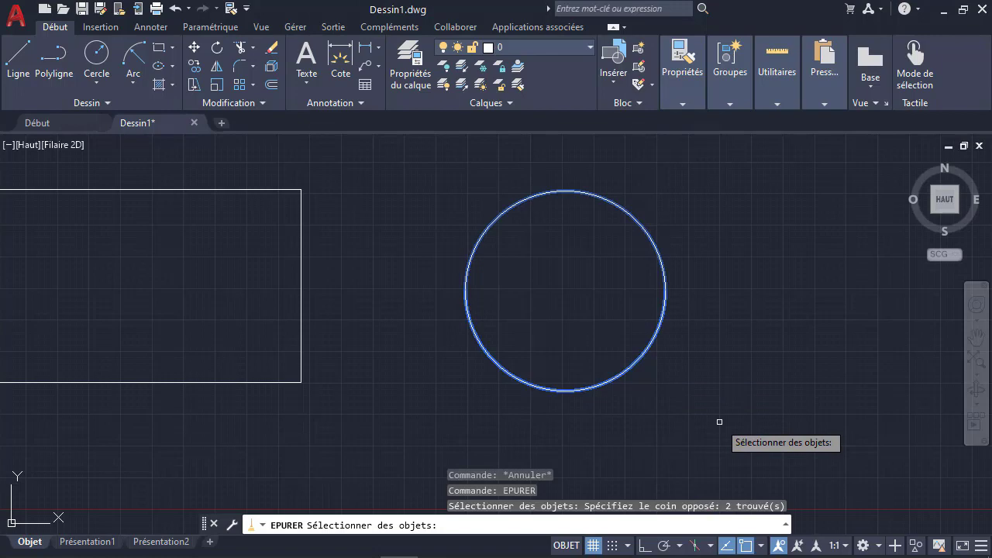
{"action": "key", "text": "Return"}
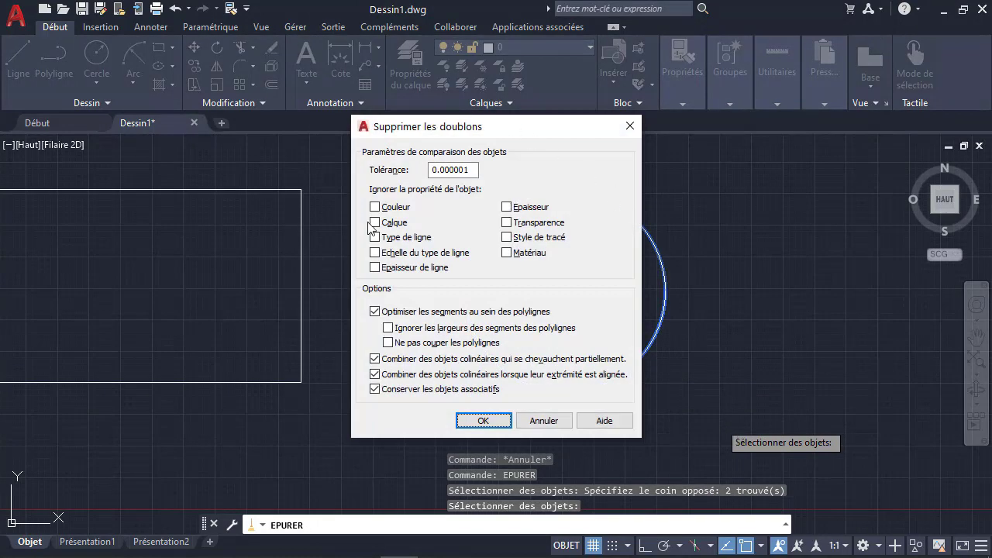
{"action": "left_click", "coordinate": [506, 427]}
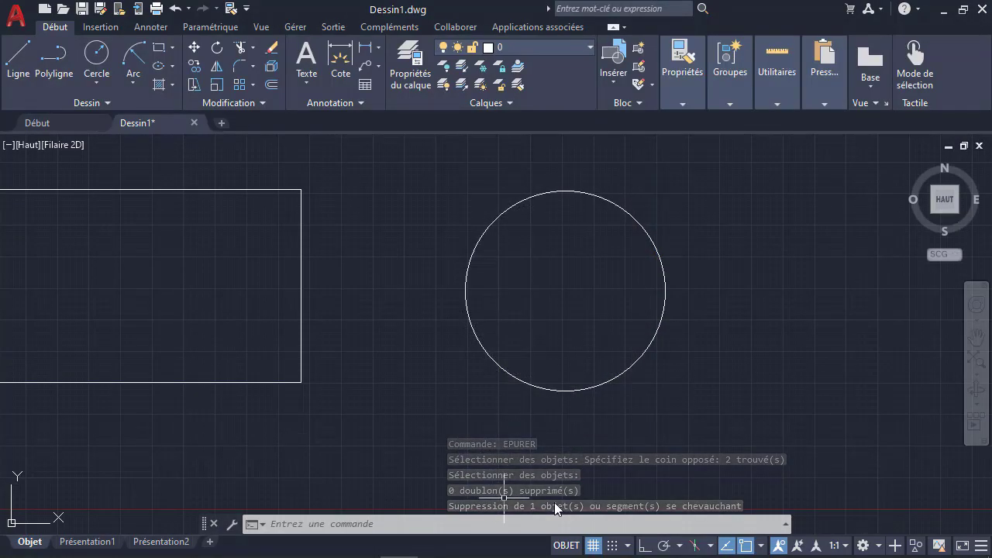
- Select the circle to confirm it is now a single object
{"action": "left_click", "coordinate": [541, 385]}
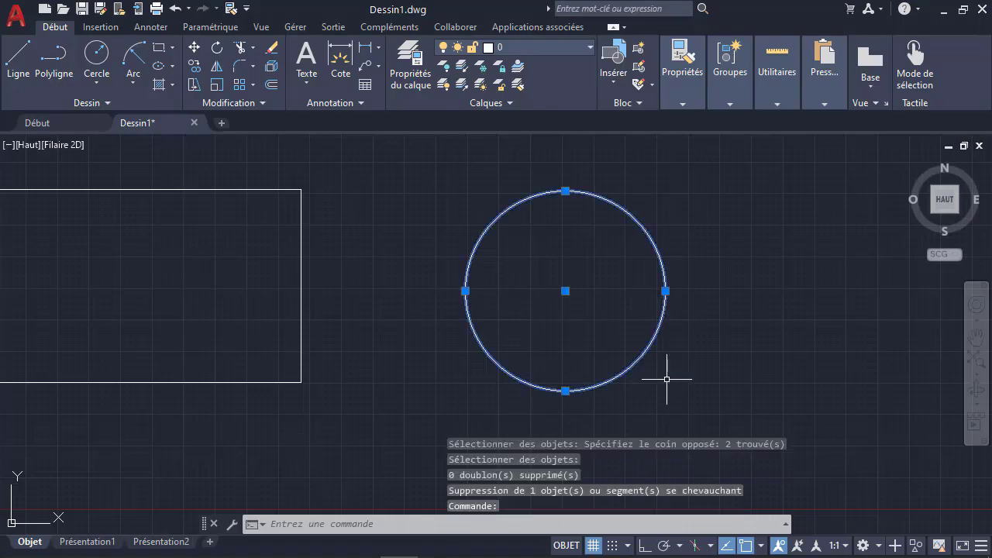
{"action": "key", "text": "Escape"}
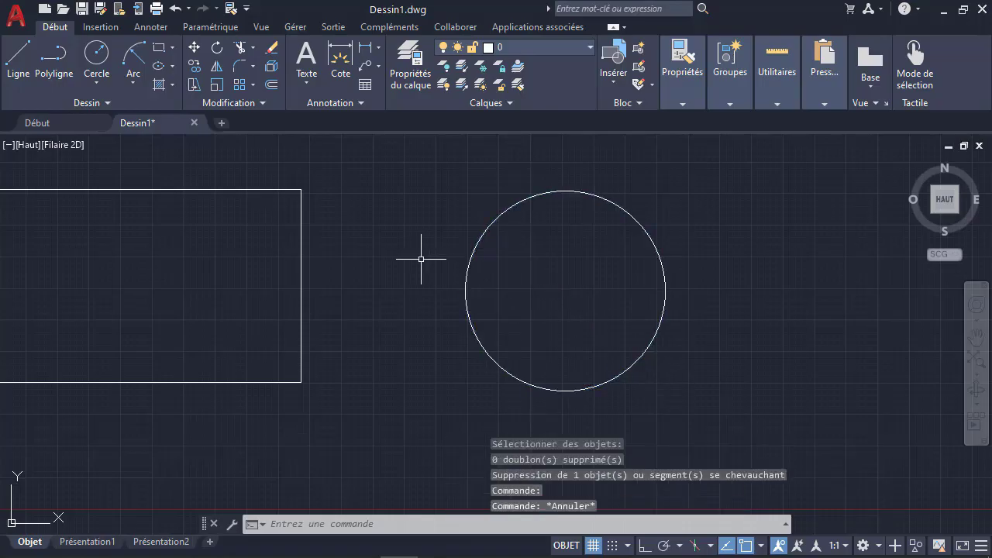
{"action": "left_click", "coordinate": [403, 238]}
{"action": "left_click", "coordinate": [754, 395]}
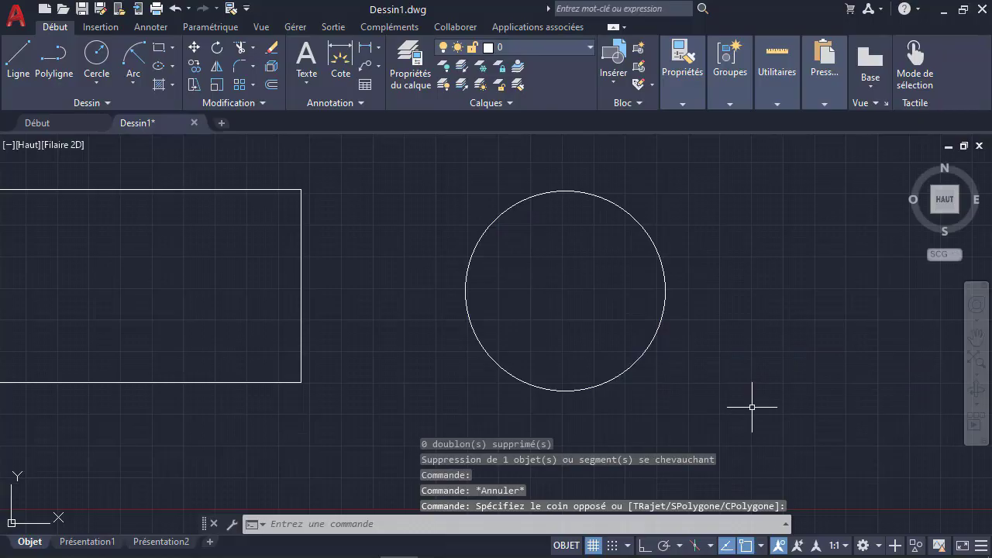
{"action": "key", "text": "Escape"}
- Pan and zoom so the rectangle and circle are both centred in view
{"action": "scroll", "coordinate": [464, 372], "scroll_direction": "down", "scroll_amount": 3}
{"action": "middle_click_drag", "start_coordinate": [381, 348], "coordinate": [524, 345]}
{"action": "scroll", "coordinate": [527, 345], "scroll_direction": "up", "scroll_amount": 3}
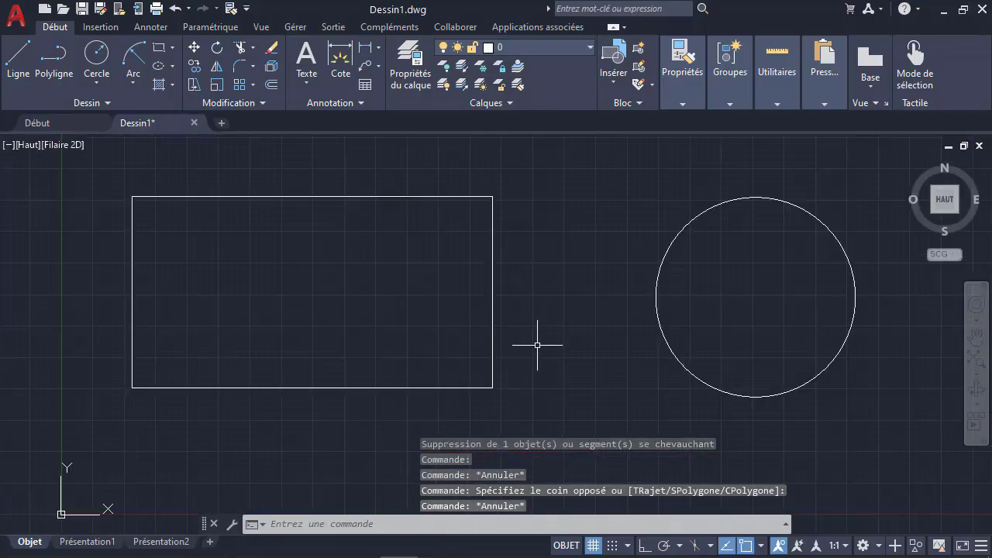
{"action": "middle_click_drag", "start_coordinate": [660, 347], "coordinate": [574, 349]}
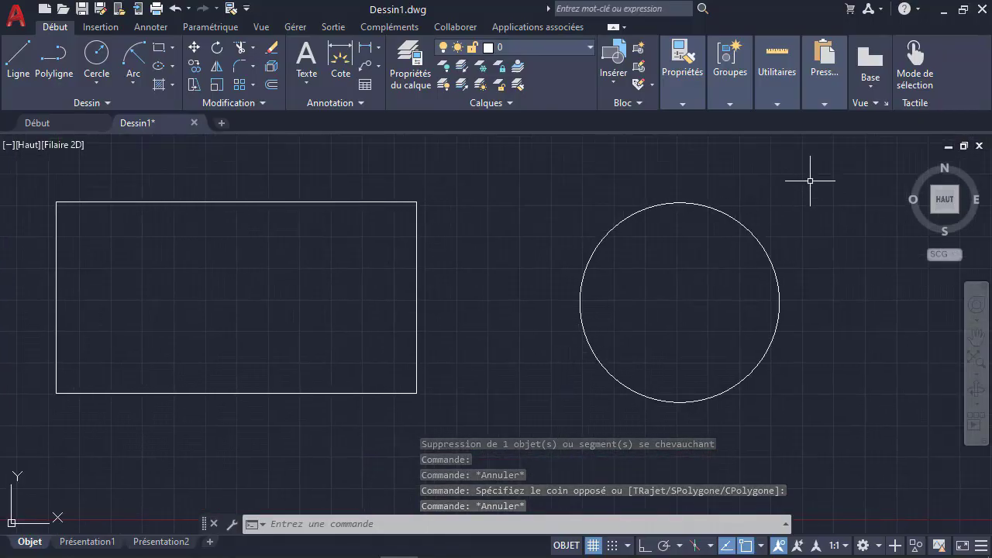